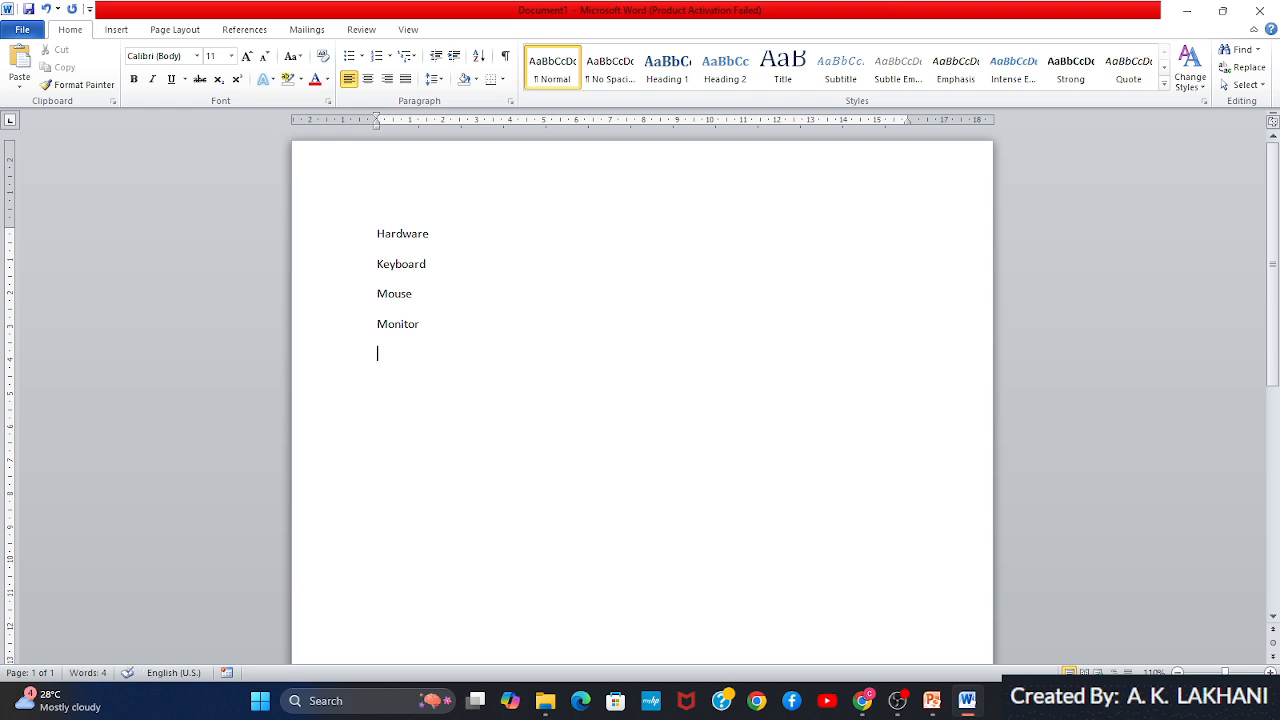
Add the lines CPU and Software below Monitor
type("CPU ")
type("Software")
Add MS Word, MS Excel and MS Powerpoint on separate lines below Software
key("Return")
type("MS Word")
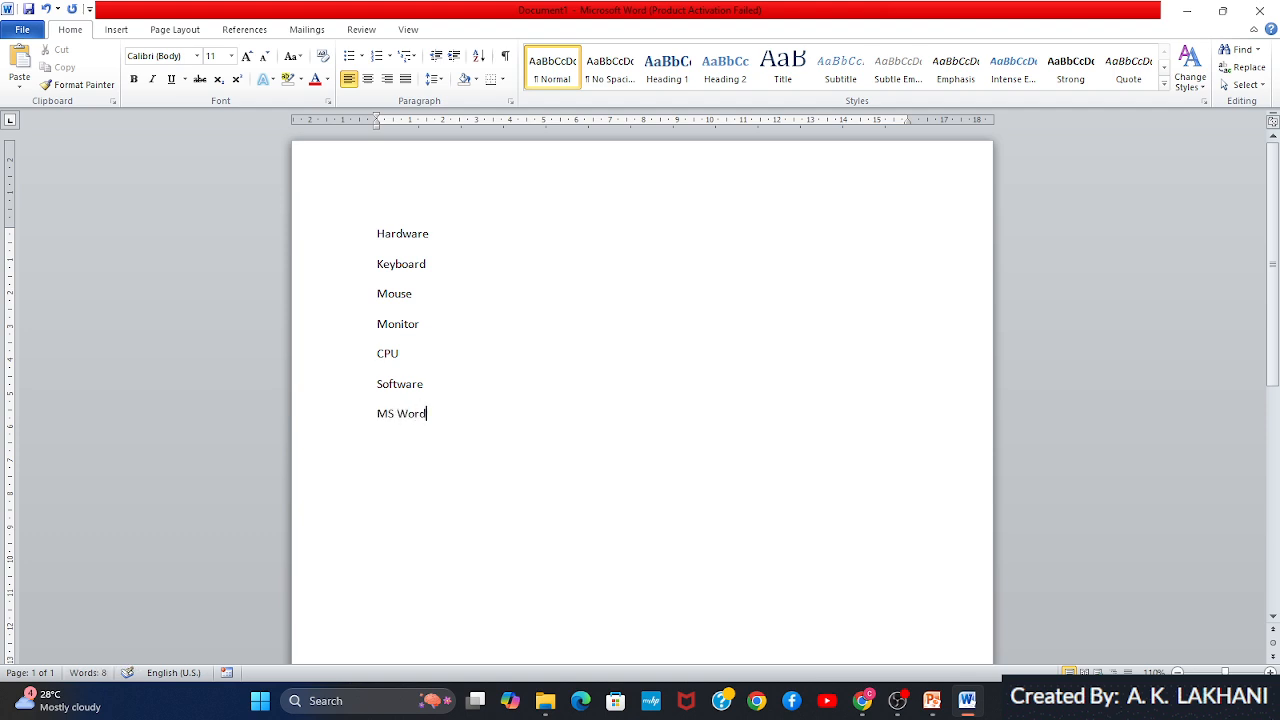
key("Return")
type("MS Excel")
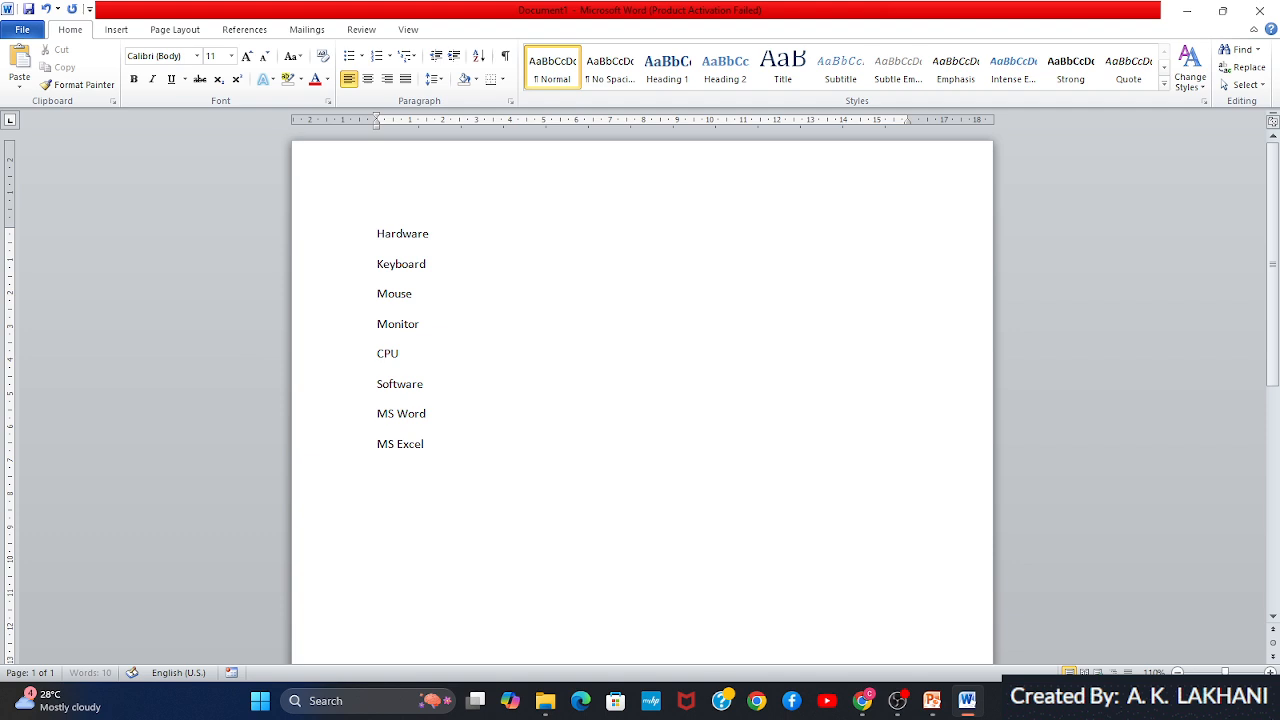
key("Return")
type("MS Powerpoint")
Format the Keyboard, Mouse, Monitor and CPU lines as a bulleted list with the coloured picture bullet
left_click_drag(377, 268, 418, 353)
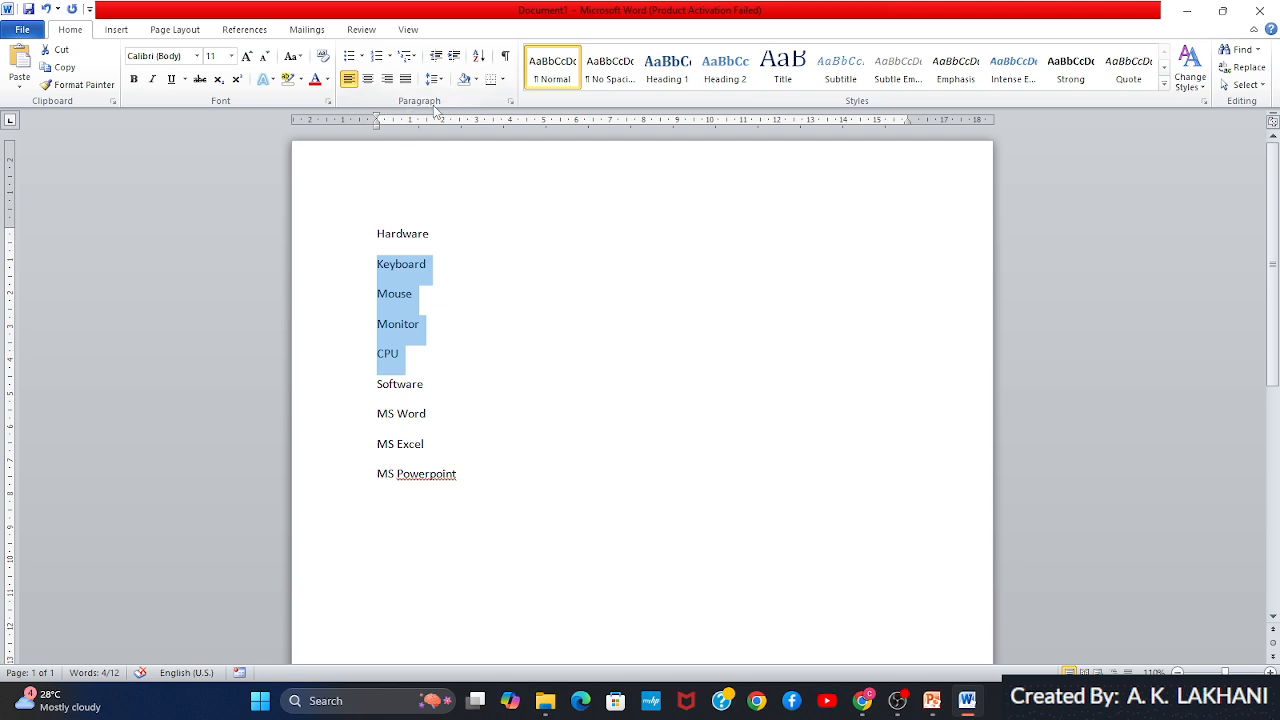
left_click(362, 56)
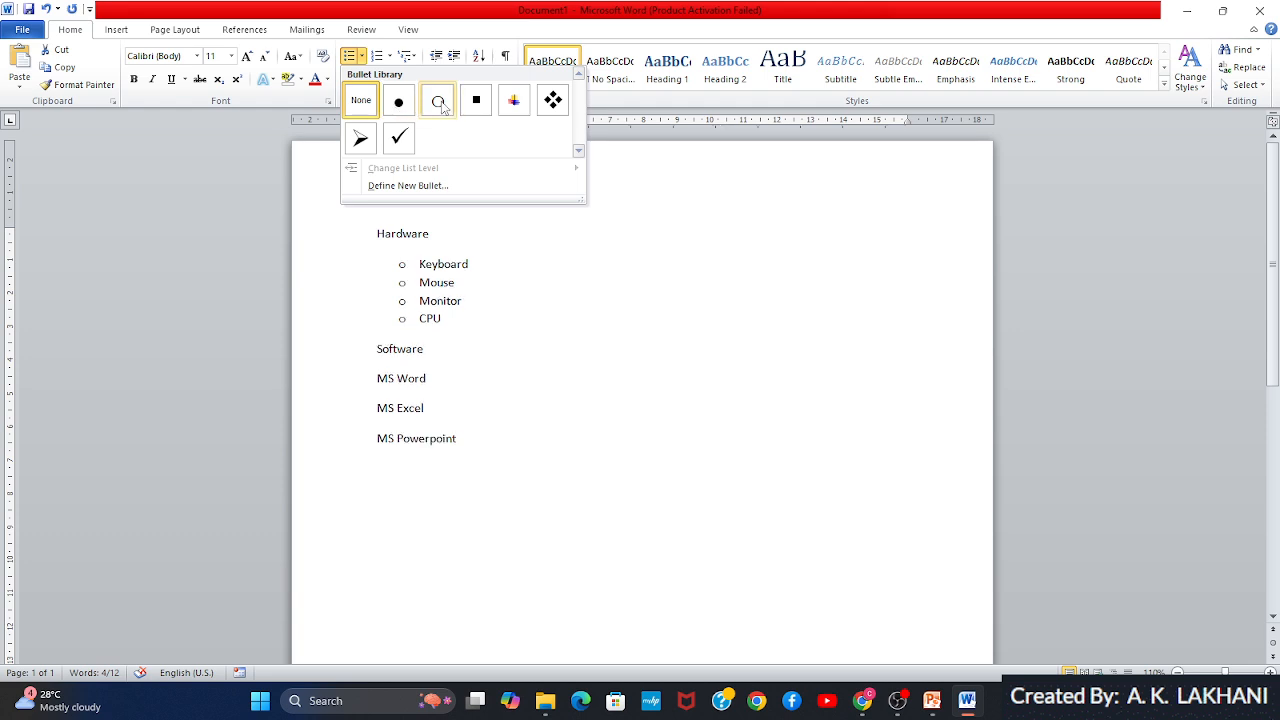
left_click(515, 102)
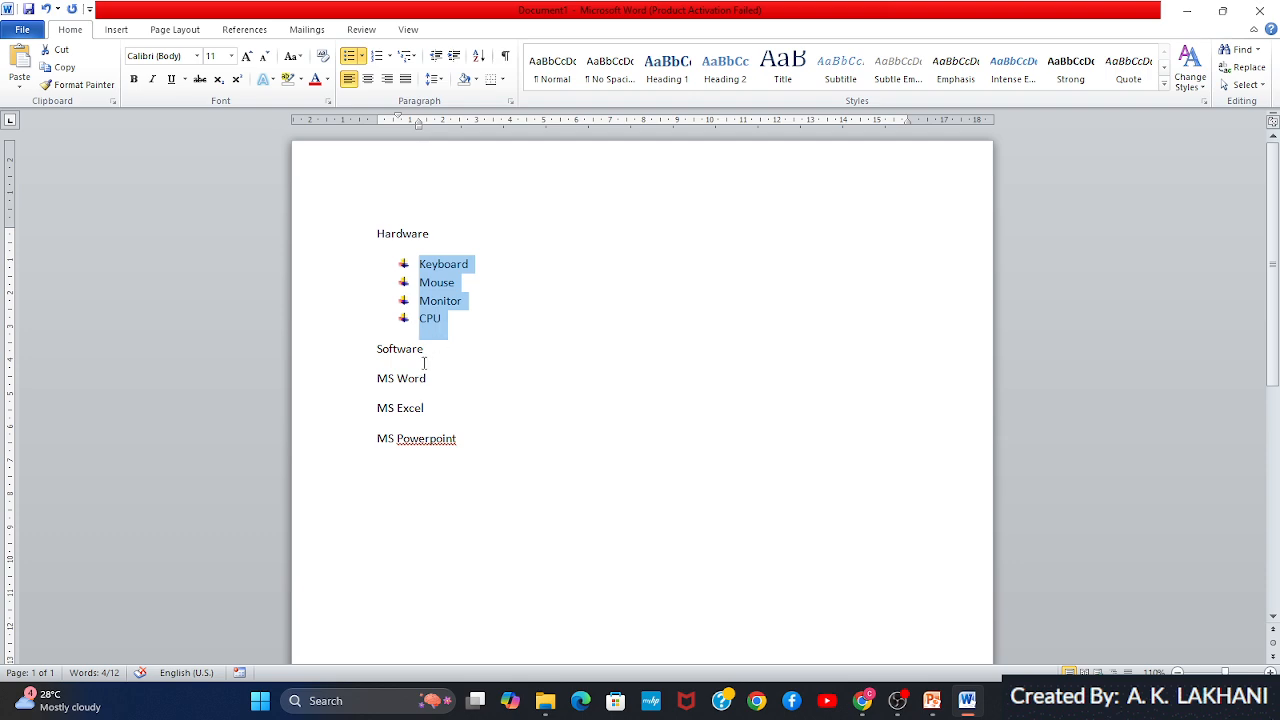
Format the MS Word, MS Excel and MS Powerpoint lines as a numbered list in the 1. 2. 3. style
left_click_drag(379, 383, 463, 442)
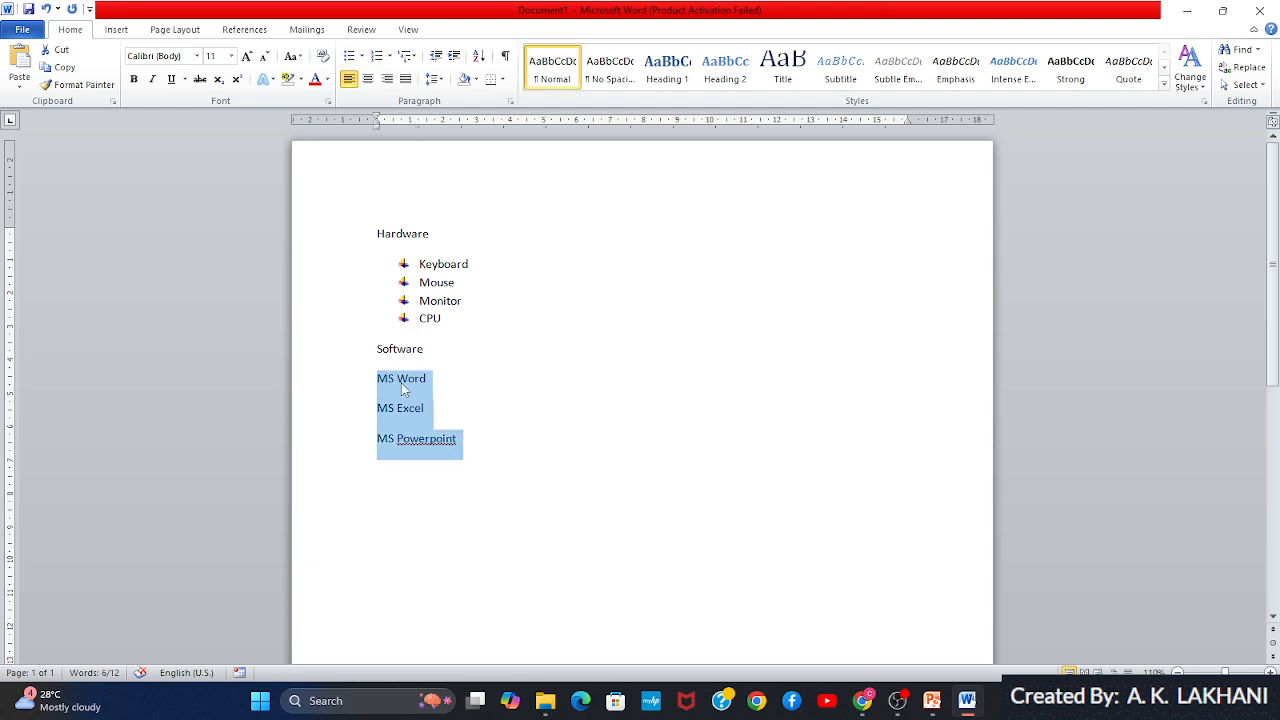
left_click(390, 57)
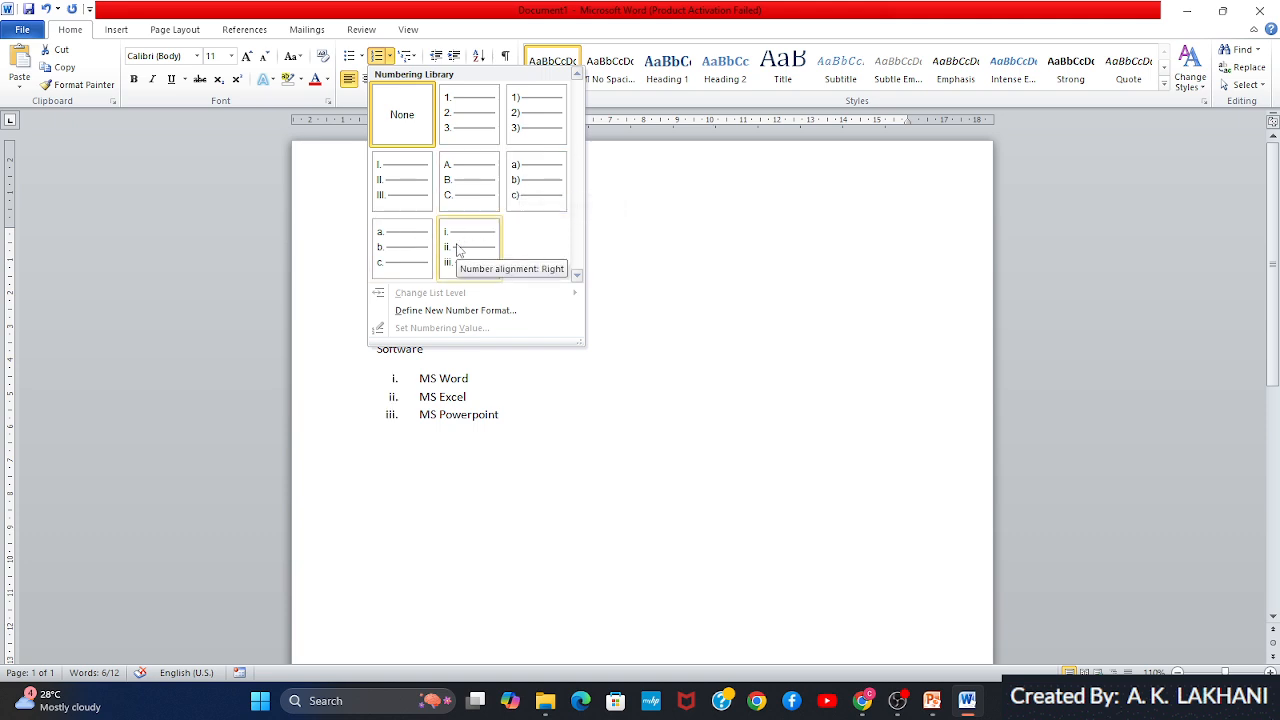
left_click(465, 125)
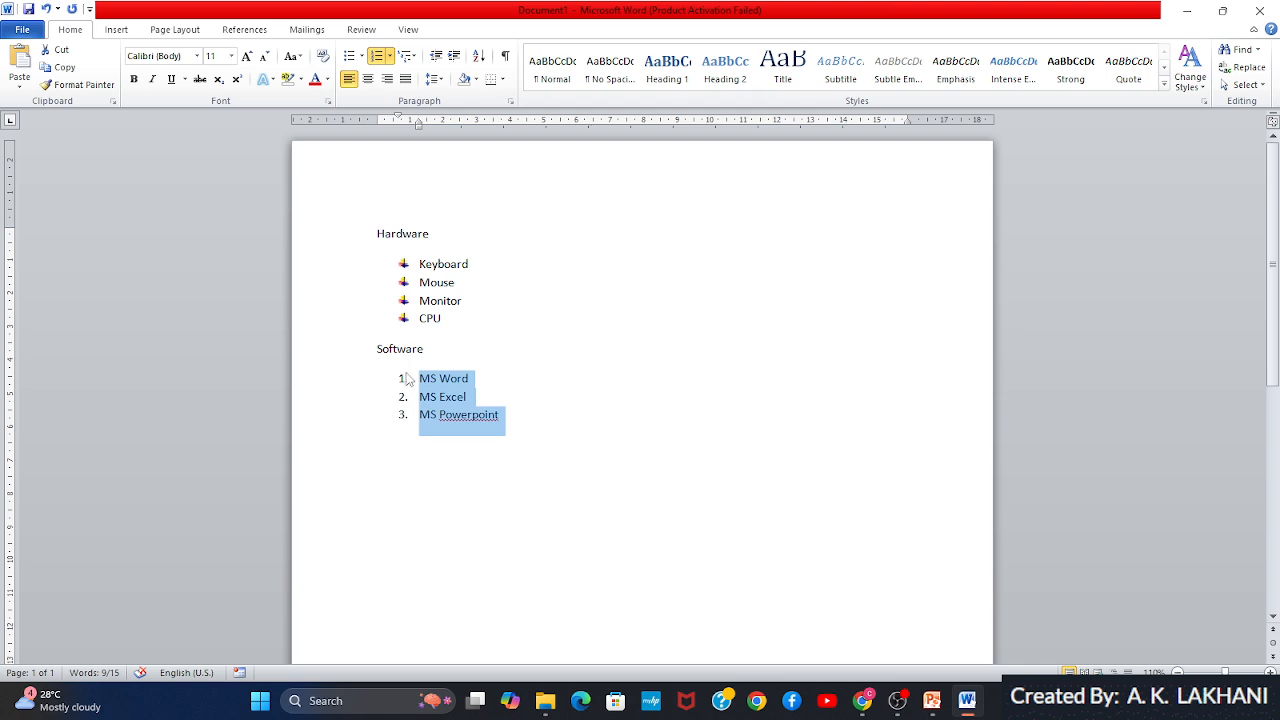
Apply the multilevel list style with diamond, arrow and square bullets to the three software items
left_click(415, 57)
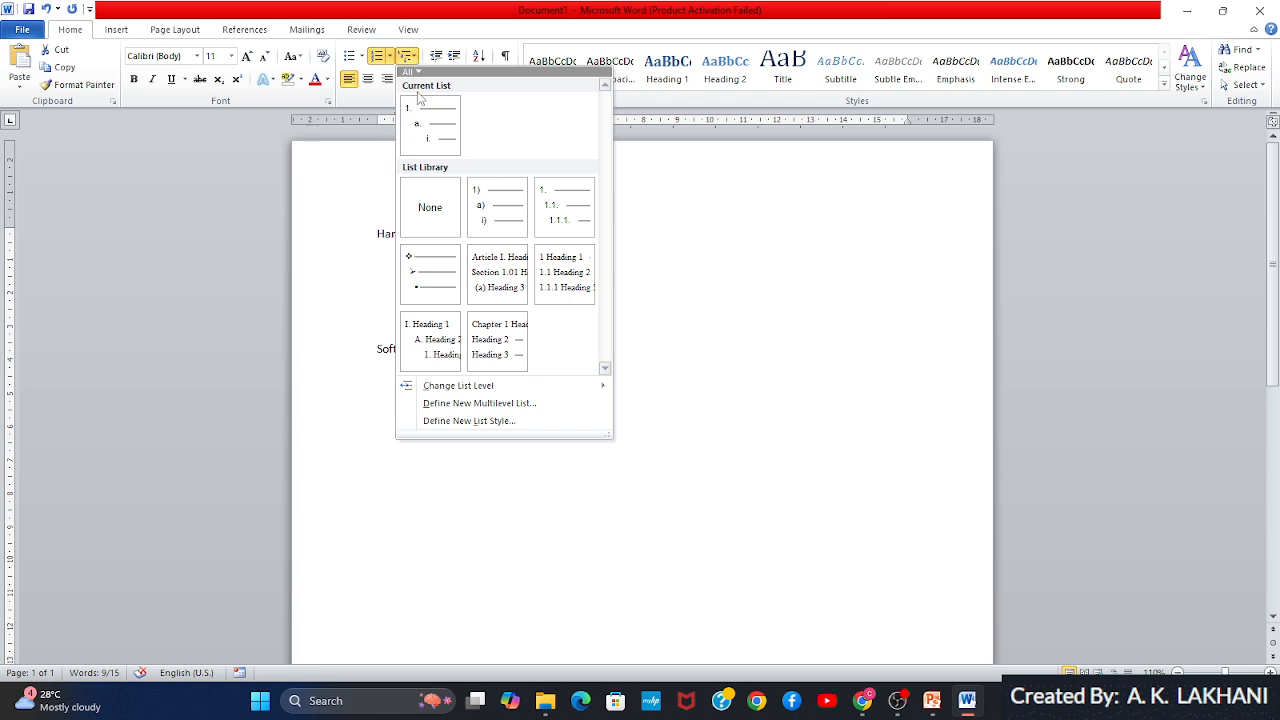
left_click(418, 264)
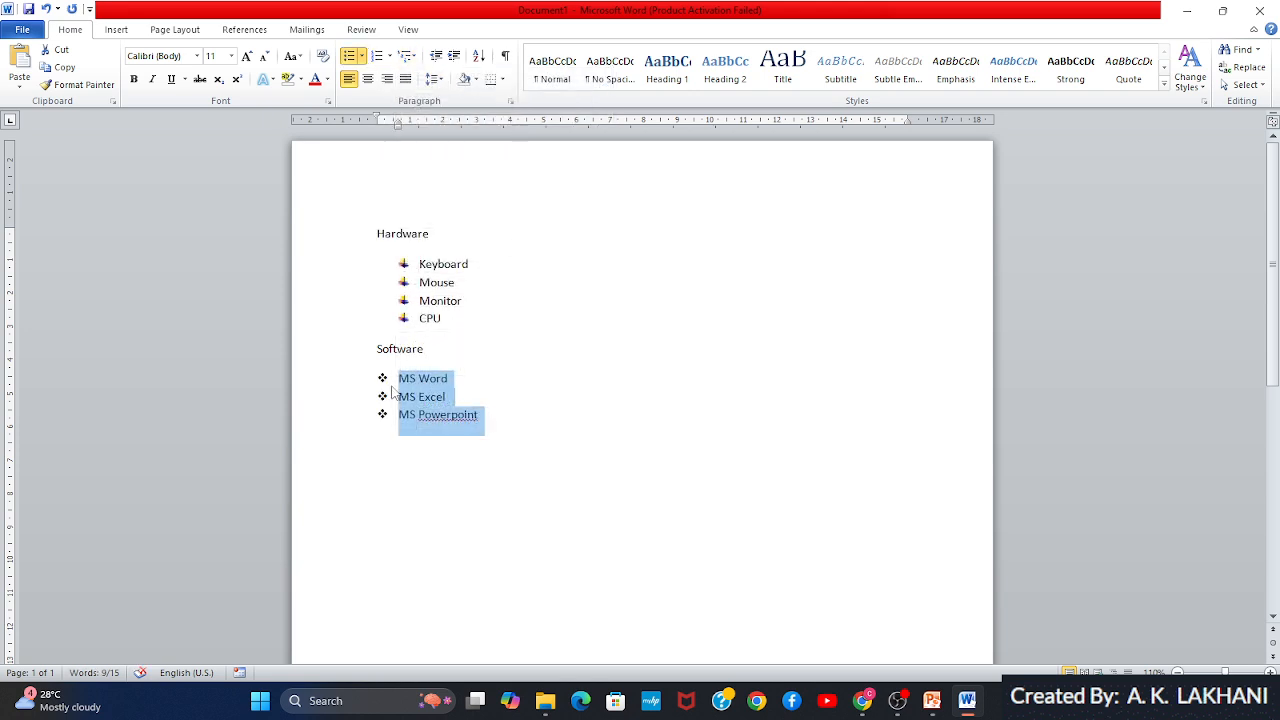
Insert an indented, unbulleted line reading "Create document" under MS Word
left_click(455, 378)
key("Return")
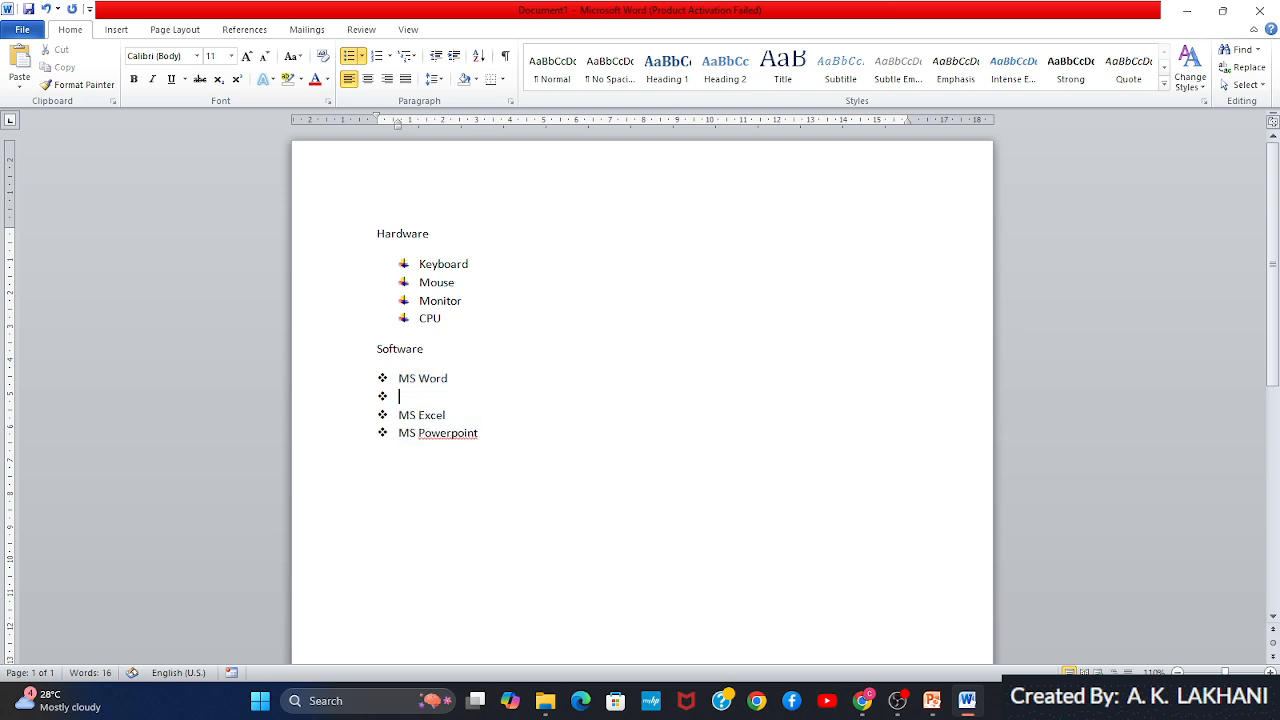
key("BackSpace")
key("Tab")
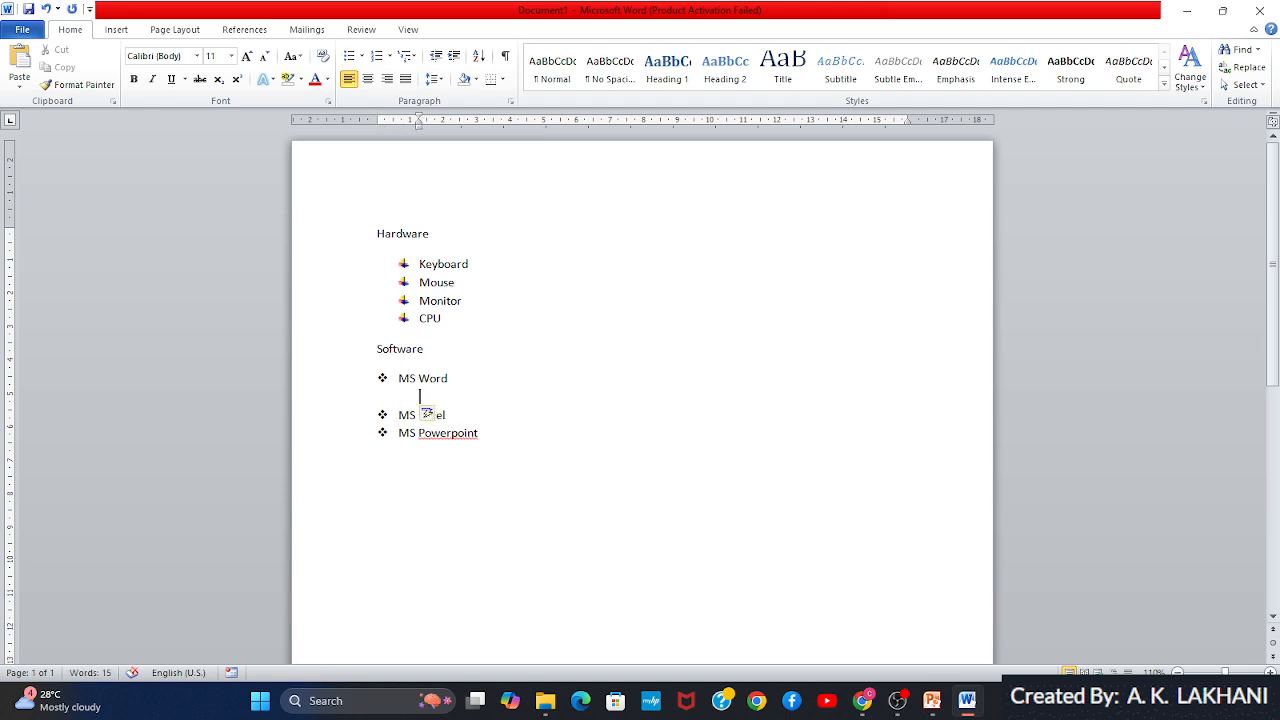
type("Create document")
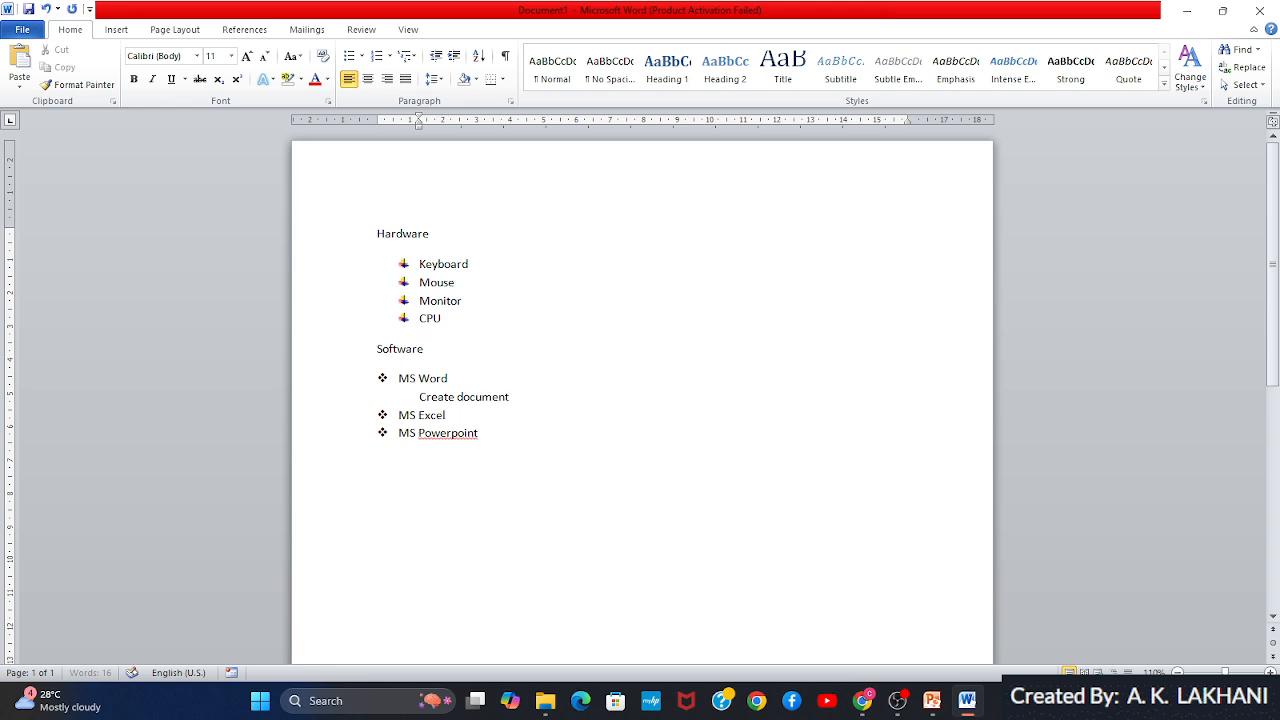
left_click(378, 382)
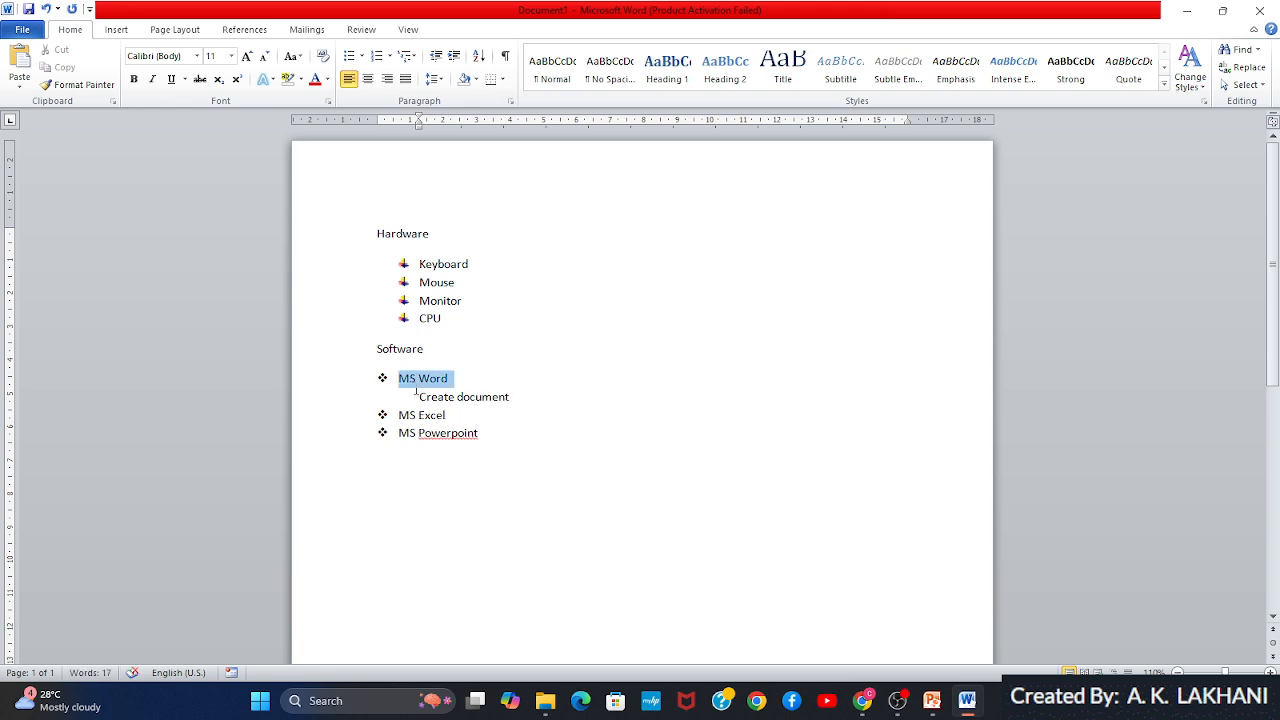
left_click_drag(416, 390, 510, 398)
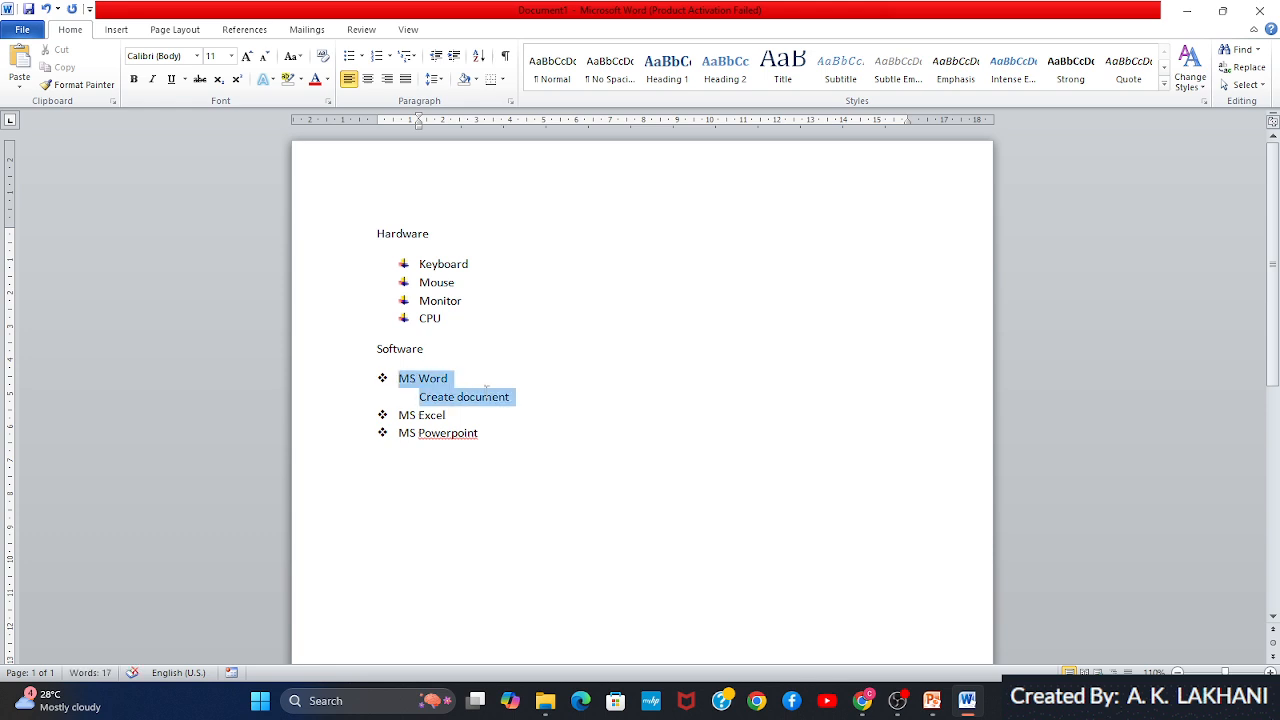
left_click(416, 57)
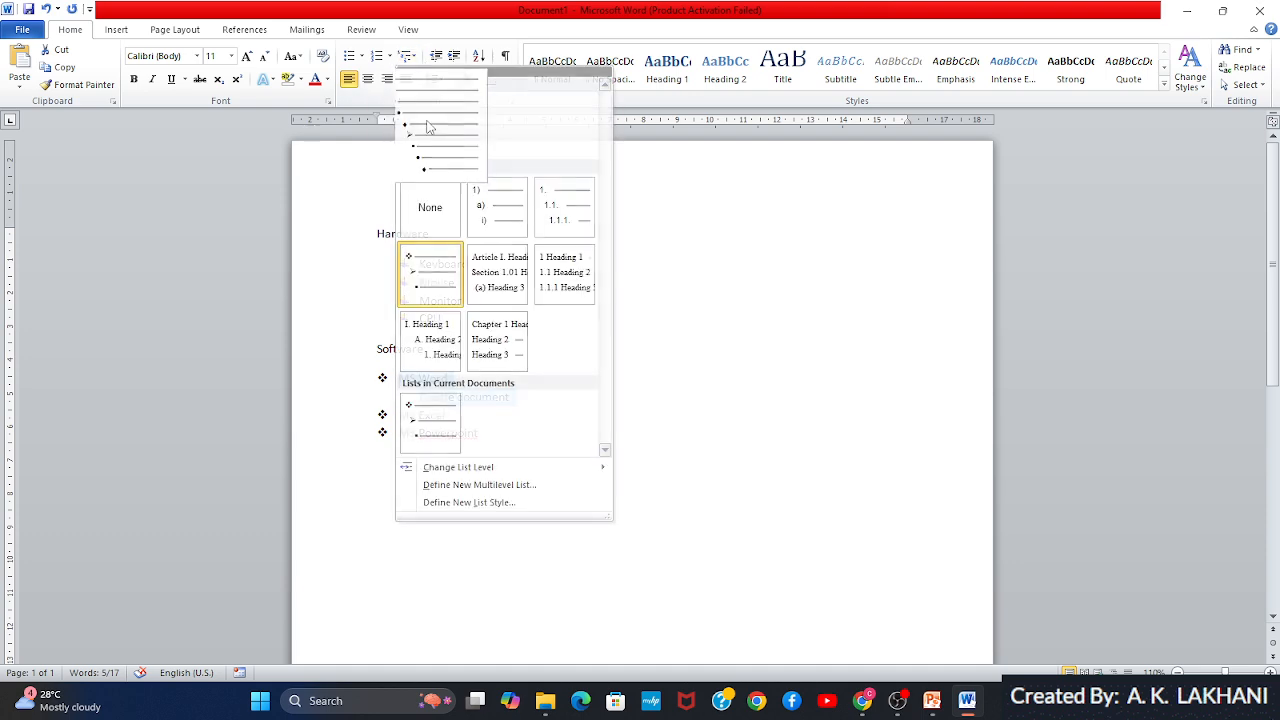
left_click(427, 126)
Apply the 1) a) i) multilevel list style to the "Create document" line under MS Word
left_click(418, 397)
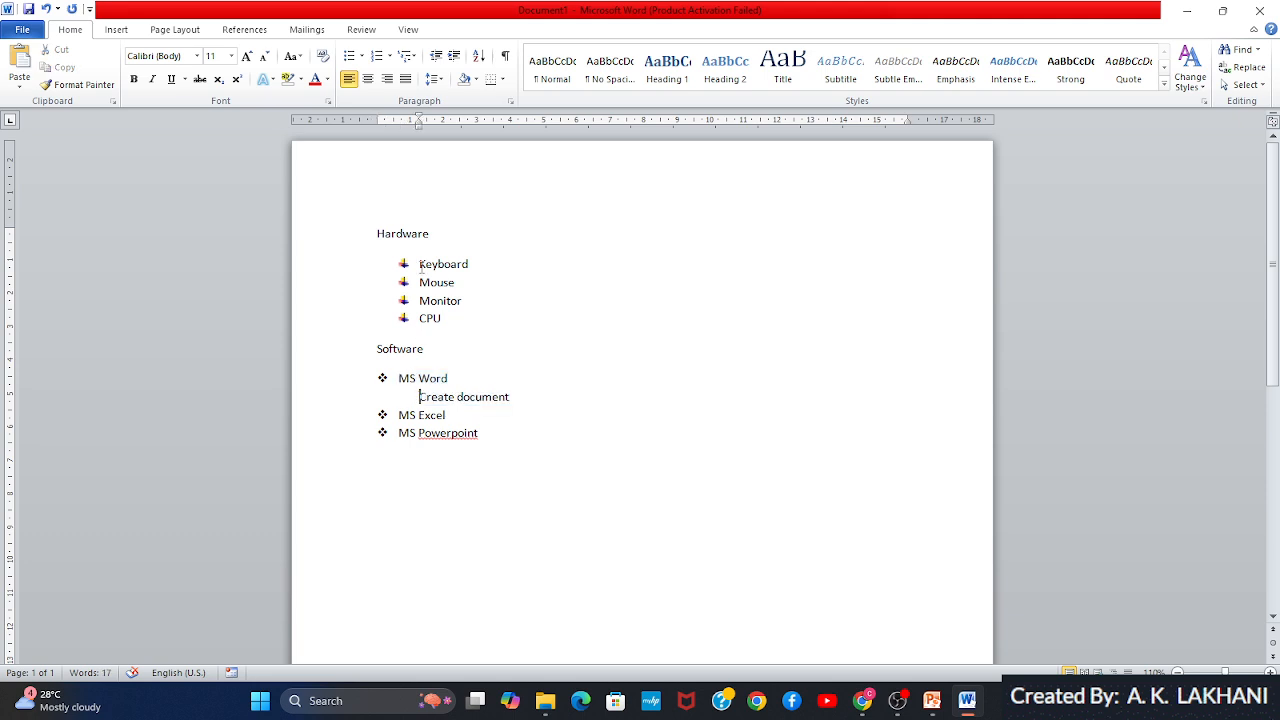
left_click(407, 56)
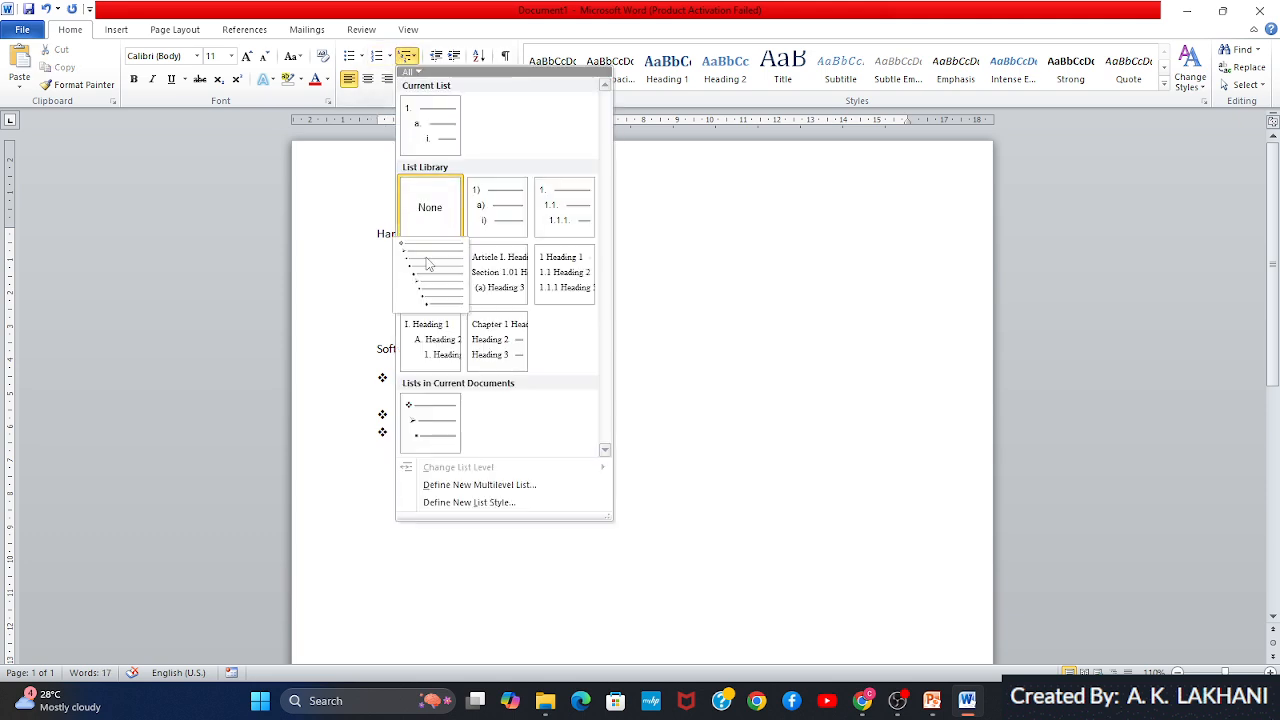
left_click(497, 207)
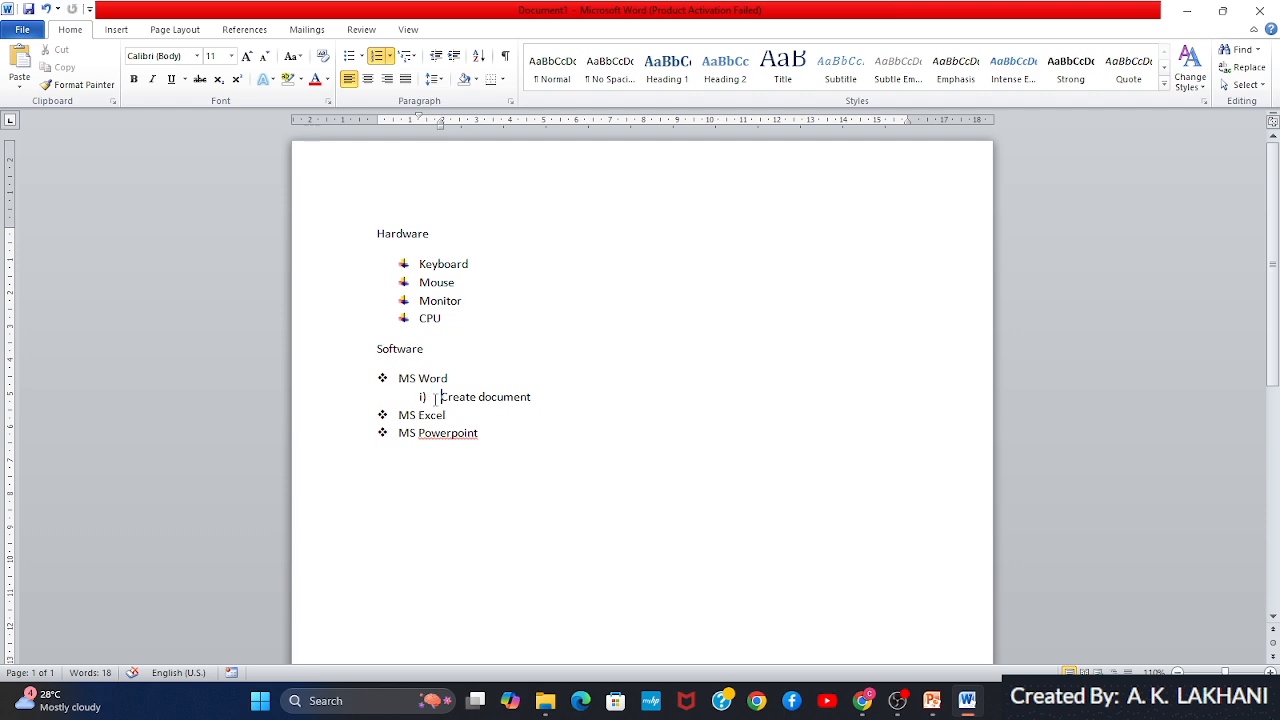
Select all list items under Software and switch to the presentation's Exercise -39 title slide
left_click_drag(382, 377, 478, 445)
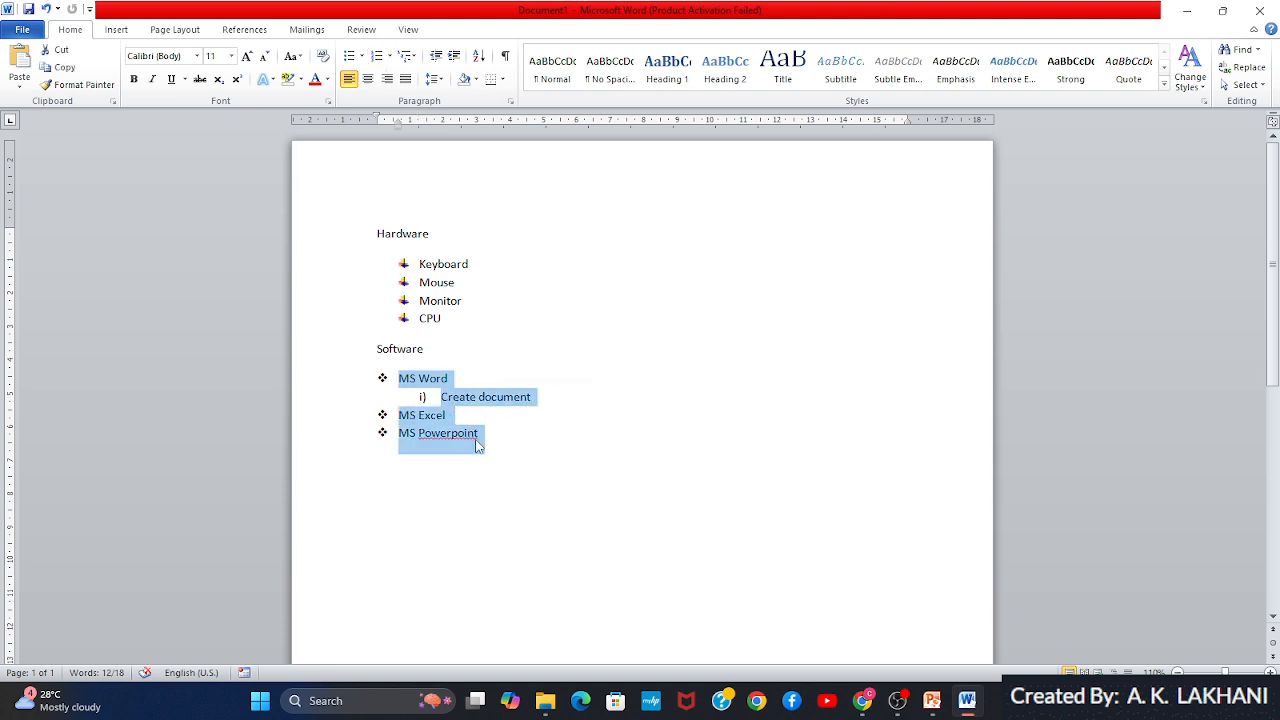
key("alt+Tab")
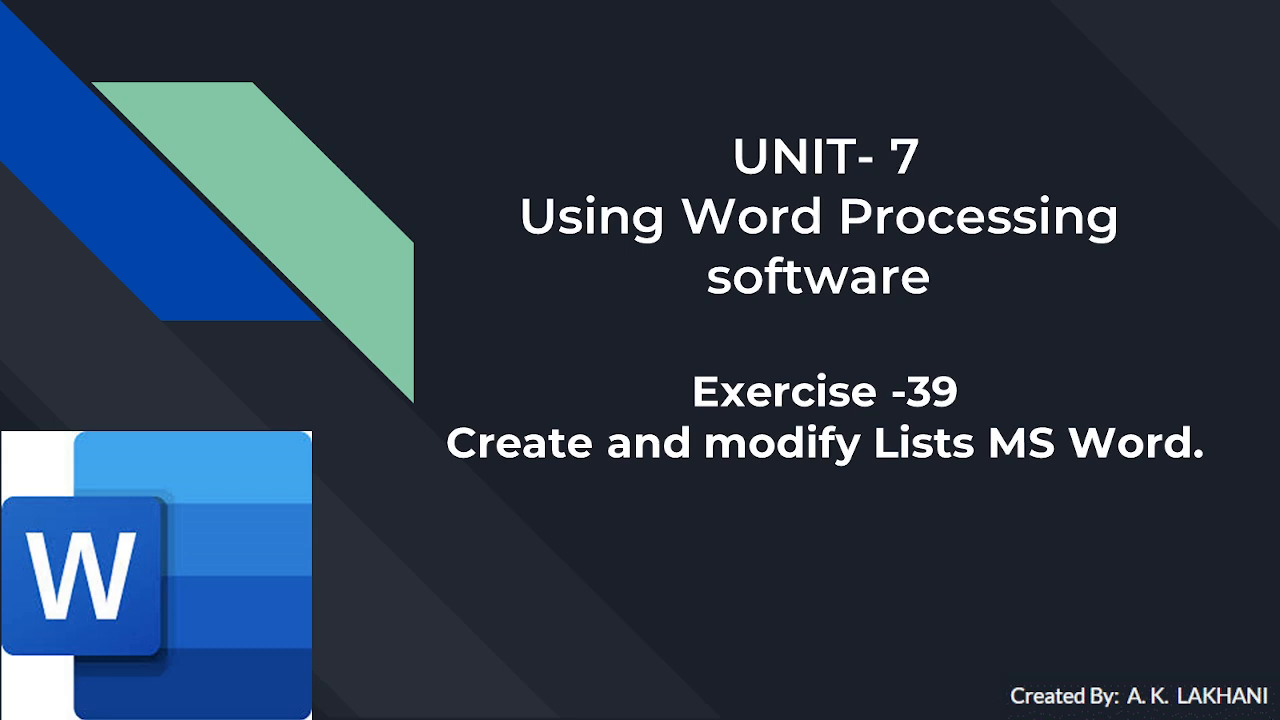